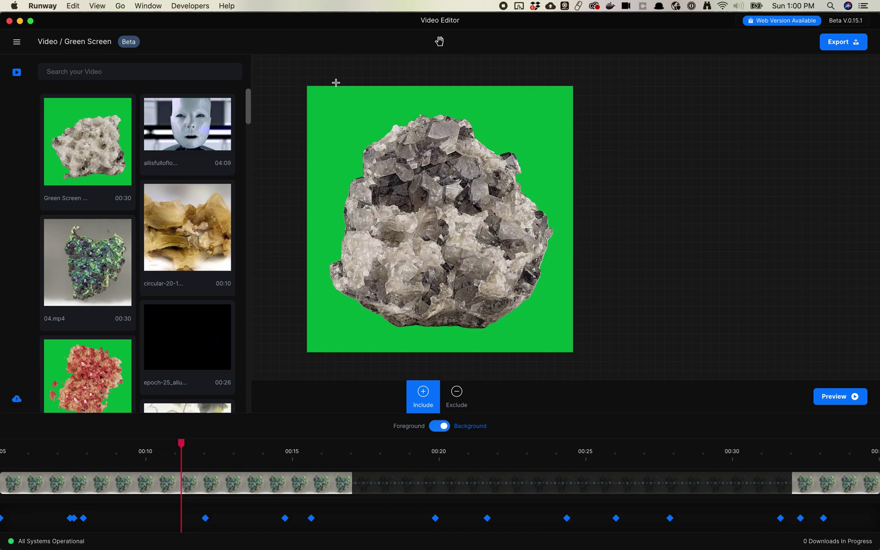
Return home, open the Green Screen tool, and load the 04.mp4 clip onto the timeline.
left_click(17, 42)
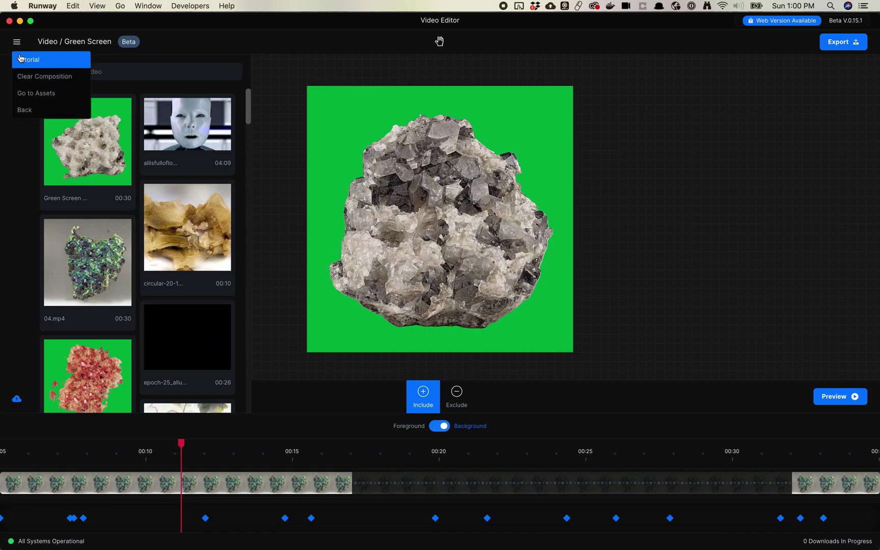
left_click(25, 110)
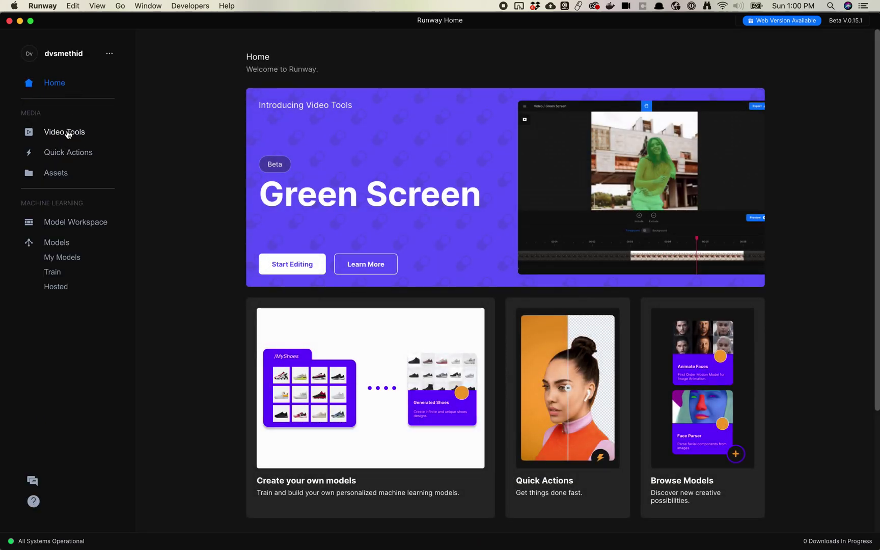
left_click(68, 134)
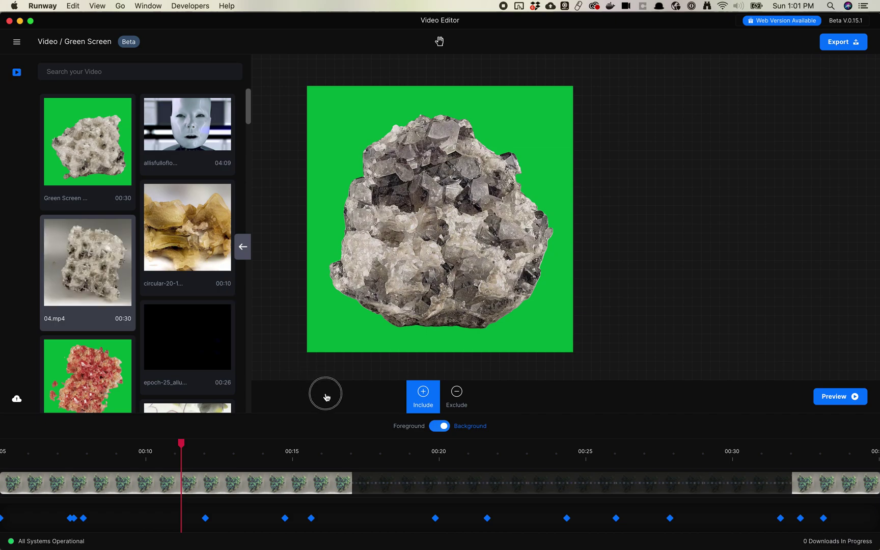
left_click_drag(351, 415, 401, 493)
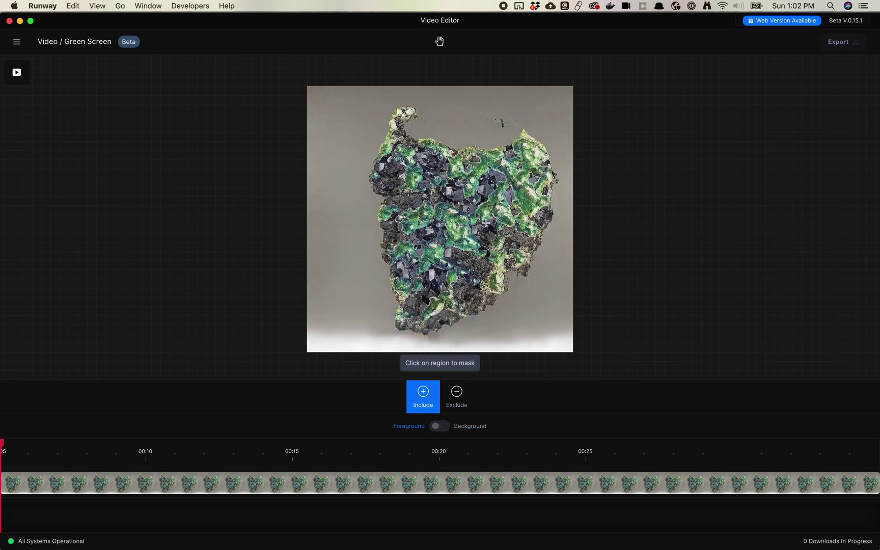
Mask the mineral and re-place the point on its top-edge fragment, then jump to 00:10.
left_click(453, 217)
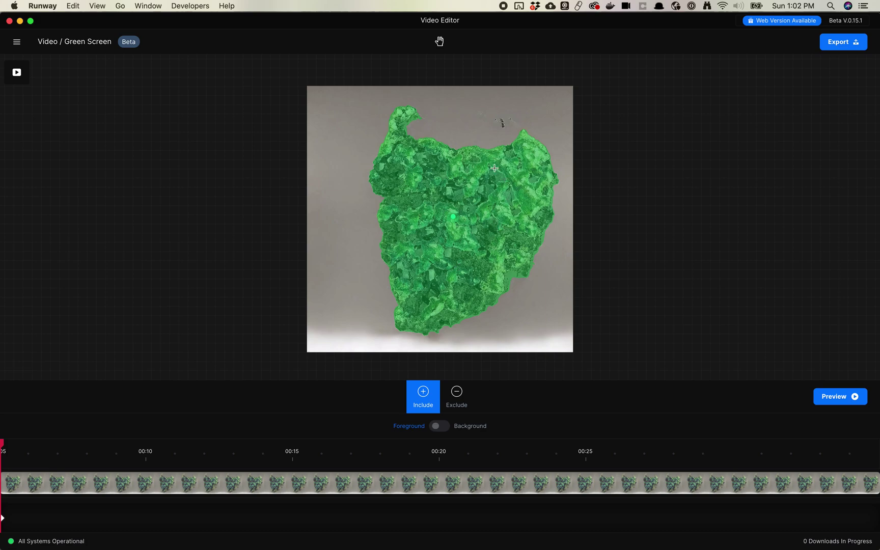
left_click(502, 123)
left_click(502, 123)
left_click(502, 124)
left_click(146, 452)
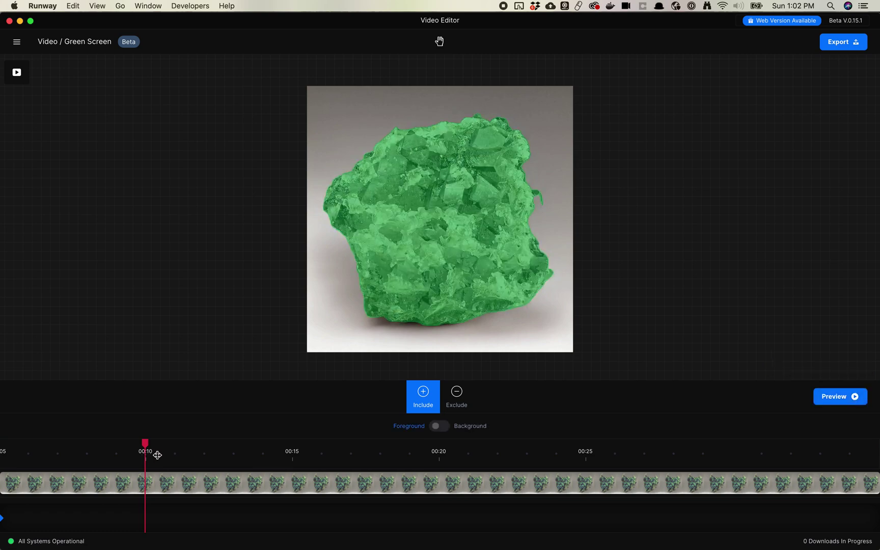
At 00:15, include the crystal plus its top-right crystal, tiny fragment and speck above.
left_click(291, 452)
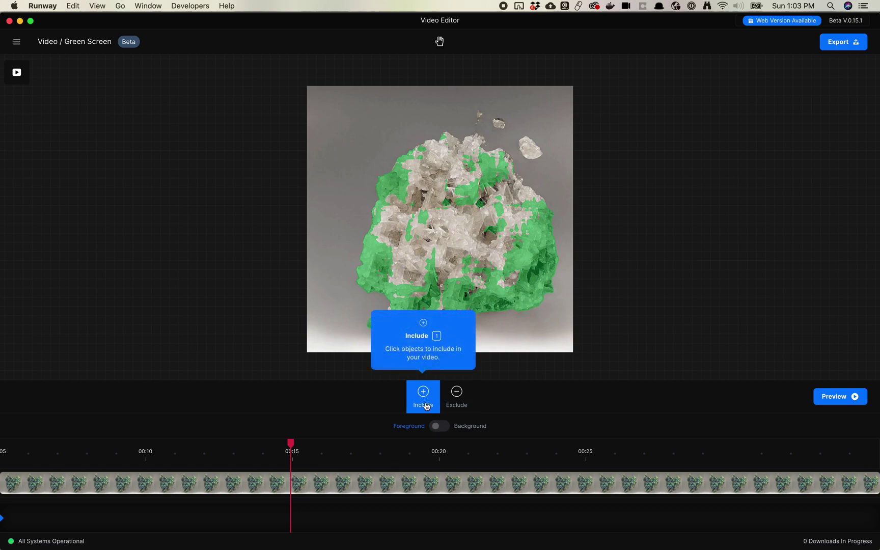
left_click(453, 230)
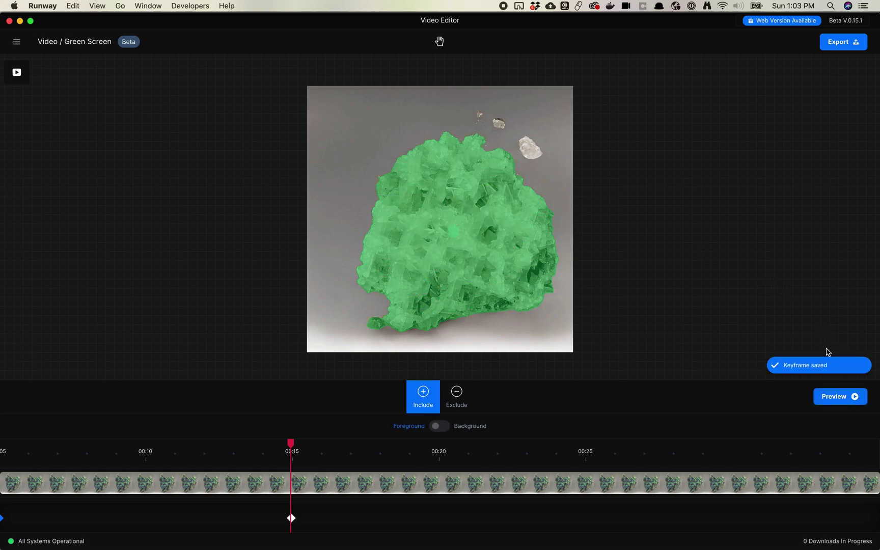
left_click(529, 148)
left_click(498, 123)
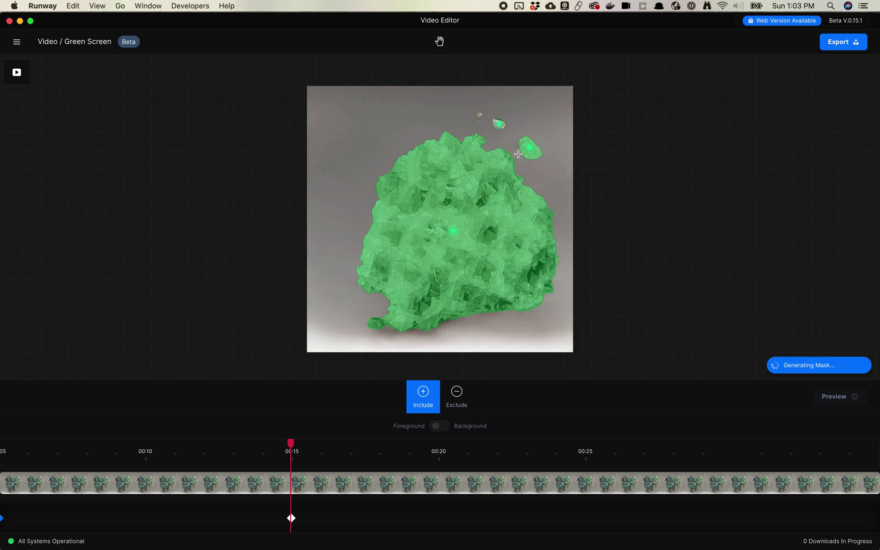
left_click(479, 114)
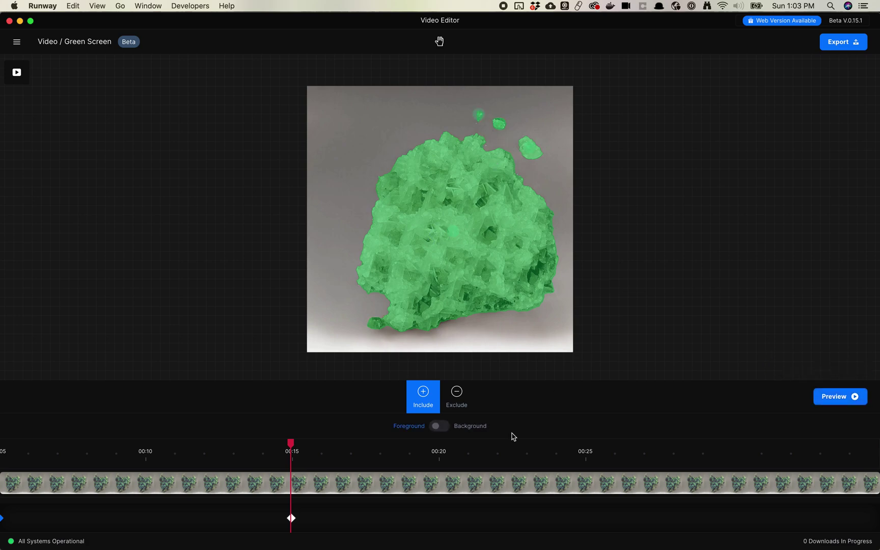
Check the mask at 00:20, 00:25, 00:30 and the end, then track from the start.
left_click(437, 451)
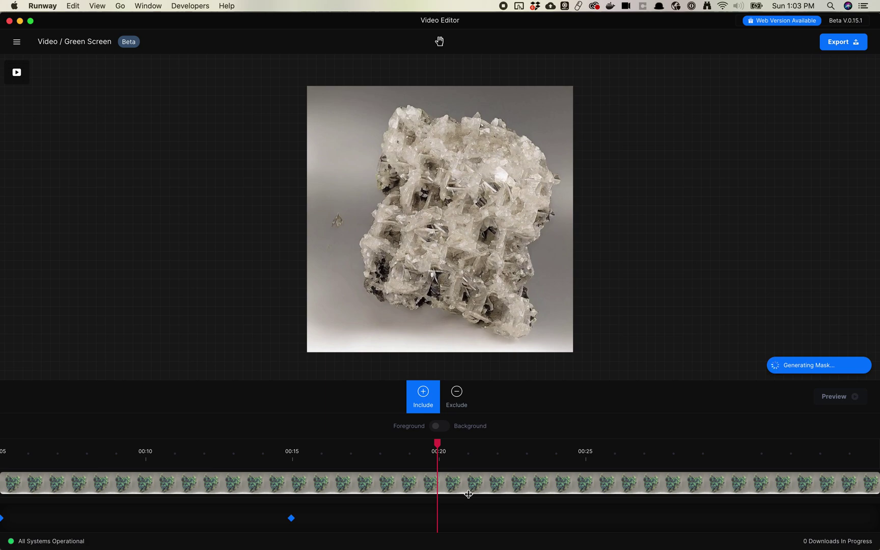
left_click(586, 456)
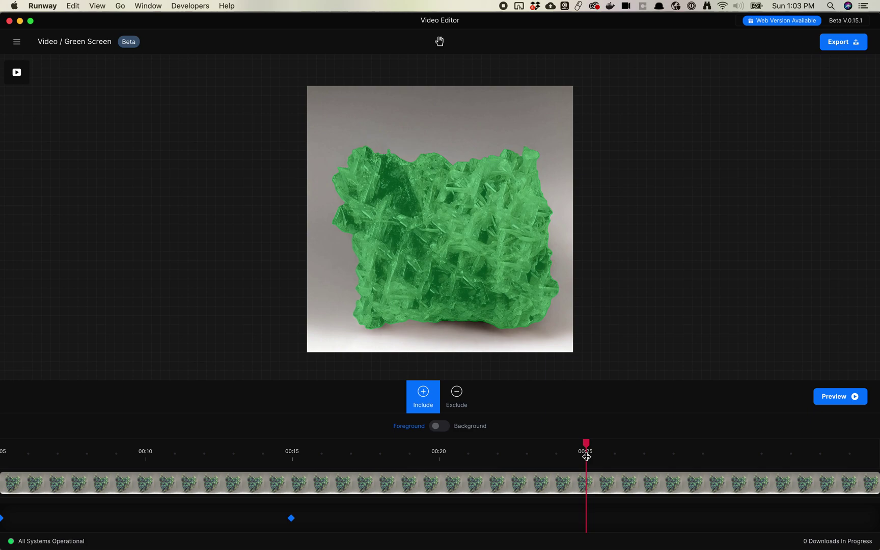
left_click(747, 451)
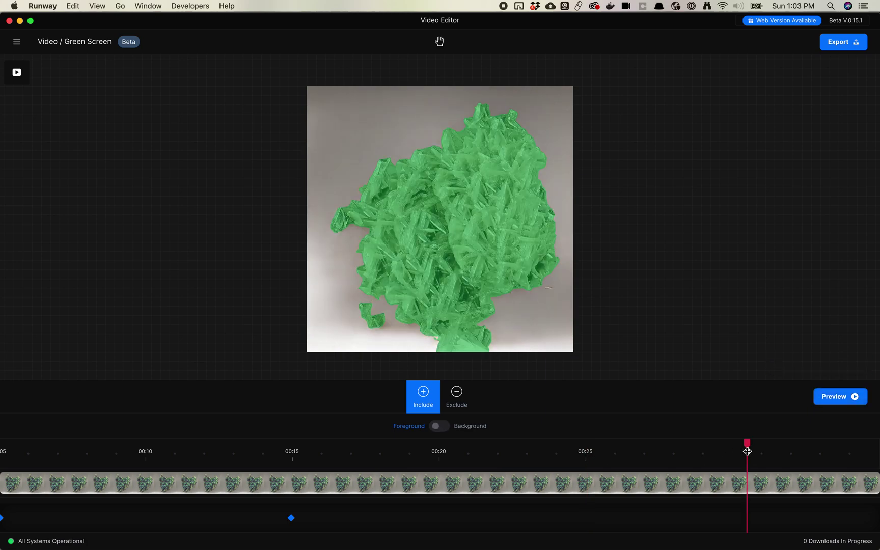
left_click(853, 458)
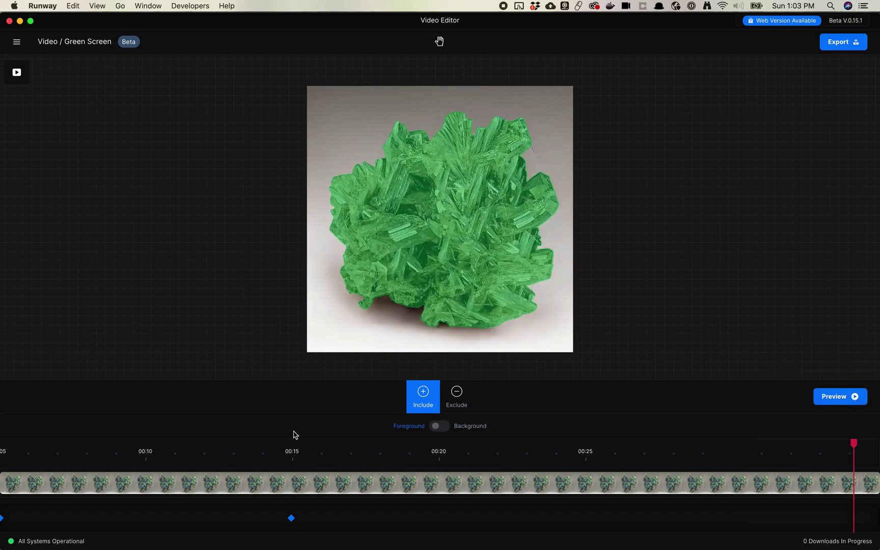
left_click(3, 449)
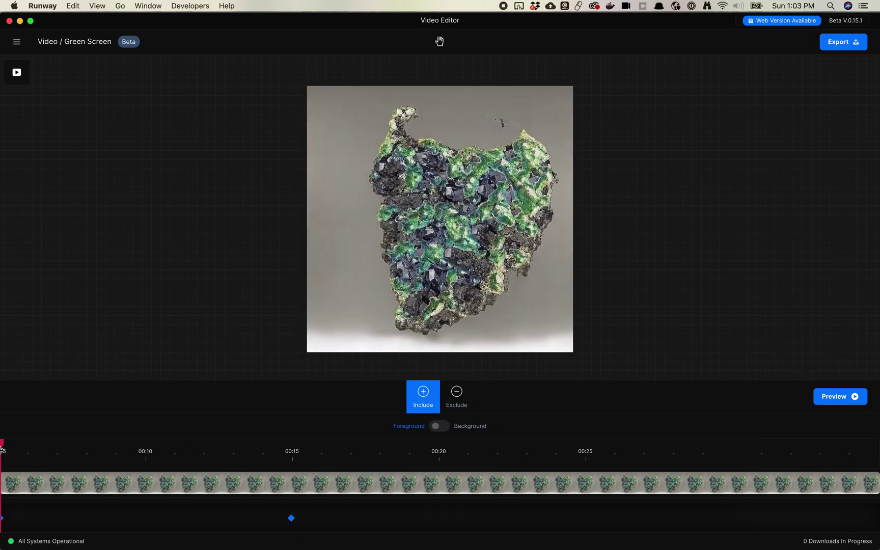
left_click(842, 398)
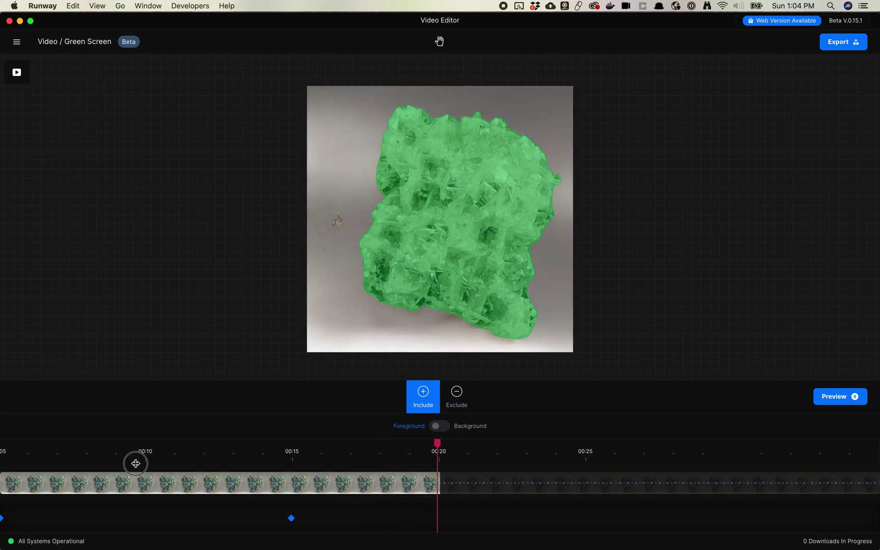
Scrub the playhead back to about 00:08.
left_click_drag(136, 464, 79, 461)
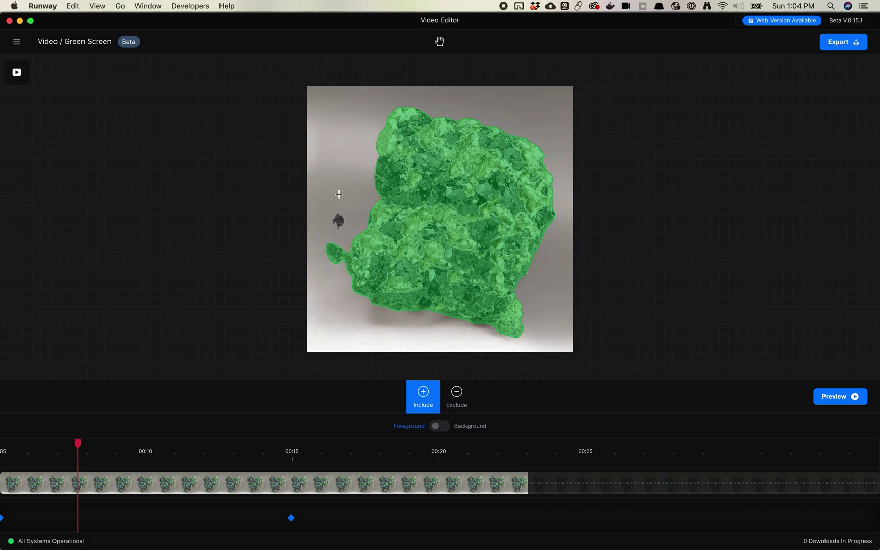
Include the dark speck left of the rock at 00:08, then step back to about 00:07.
left_click(339, 221)
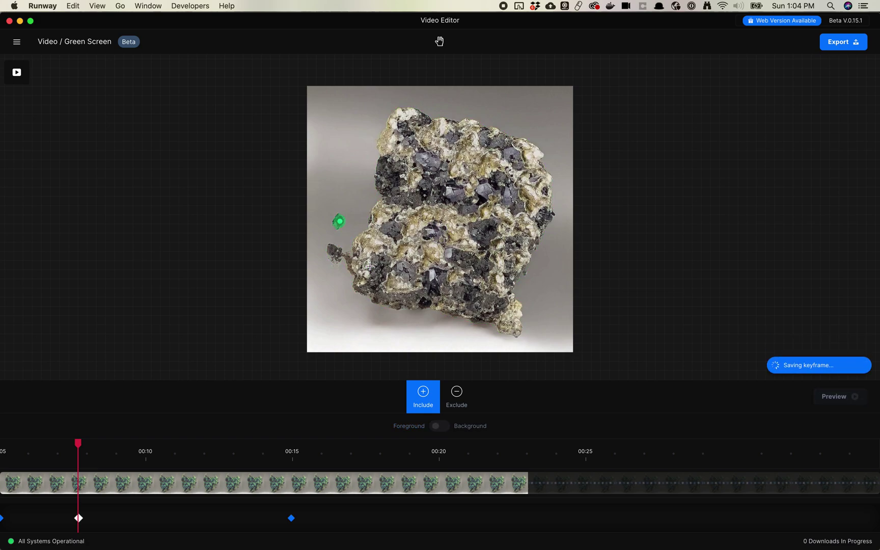
left_click(66, 454)
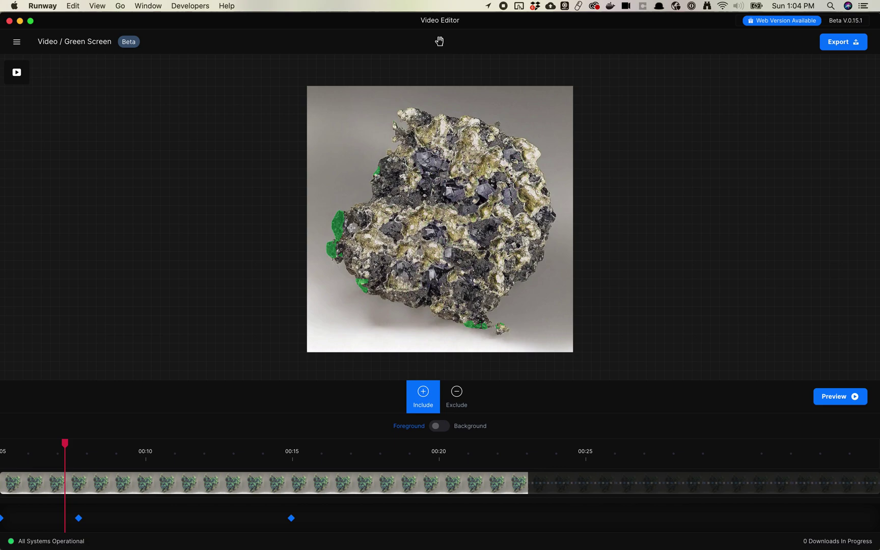
At about 00:07, exclude a spot on the rock's left edge and include the whole rock.
left_click(455, 393)
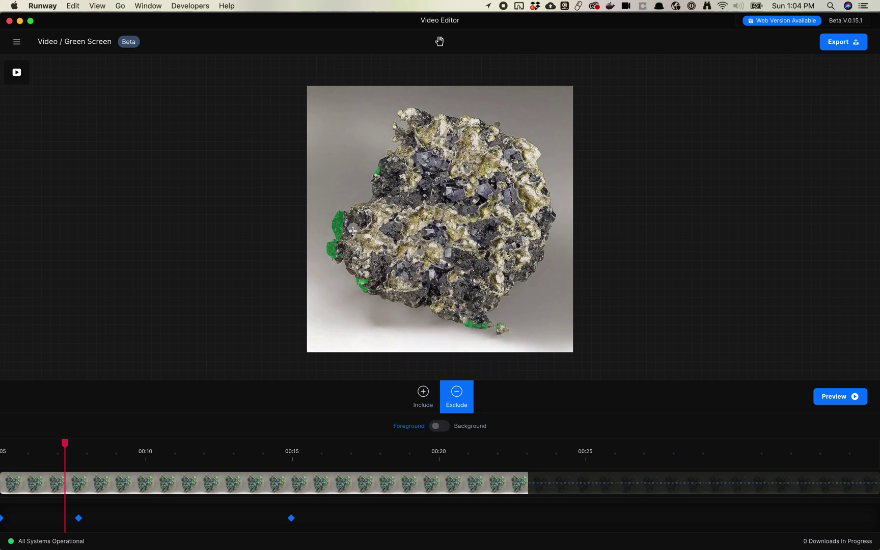
left_click(353, 228)
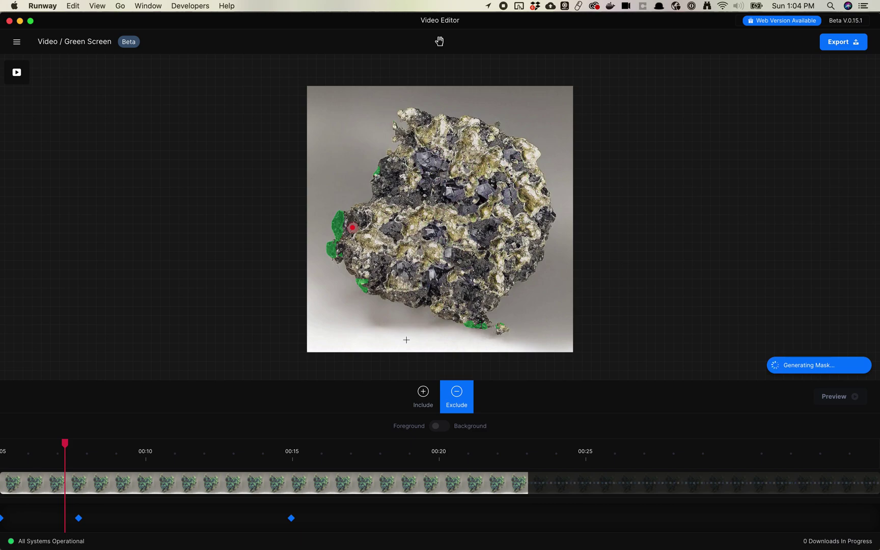
left_click(424, 396)
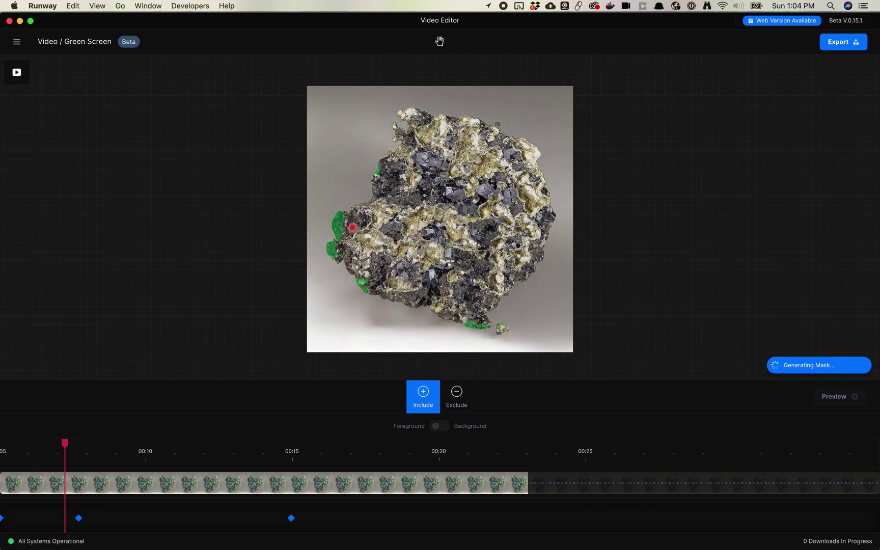
left_click(449, 211)
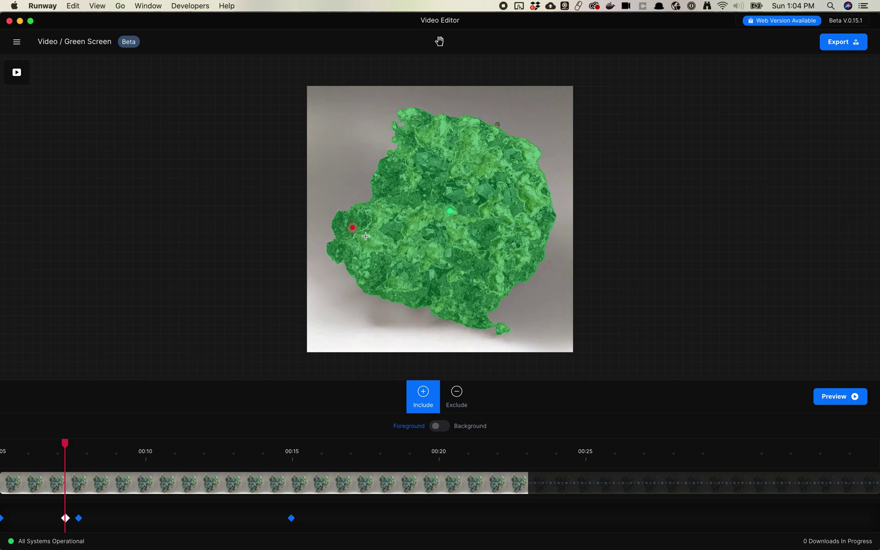
left_click(43, 453)
Step through 00:09, 00:11, 00:14 and 00:16 to inspect the mask coverage.
left_click(31, 454)
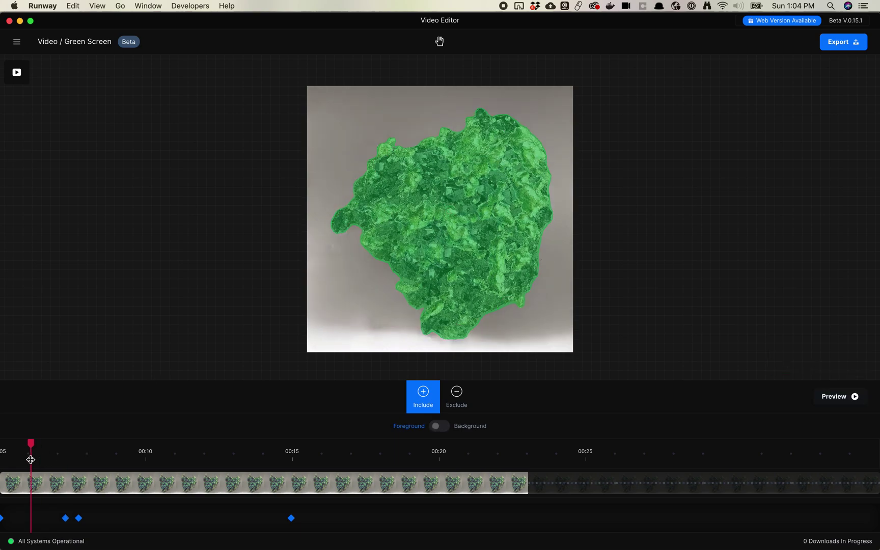
left_click(119, 459)
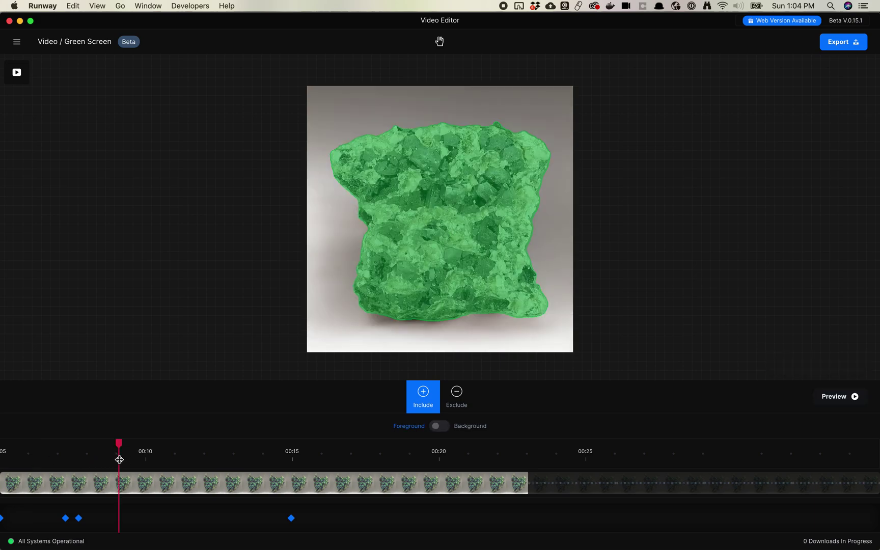
left_click(164, 462)
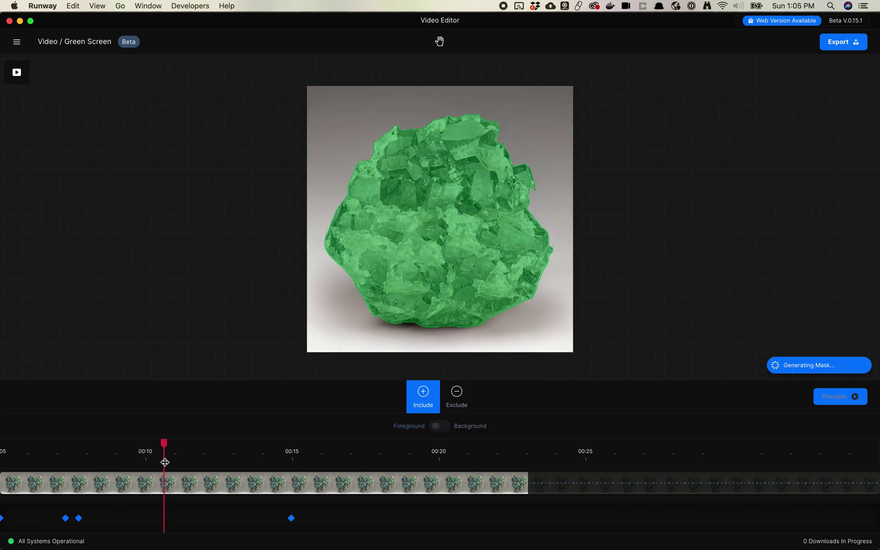
left_click(224, 462)
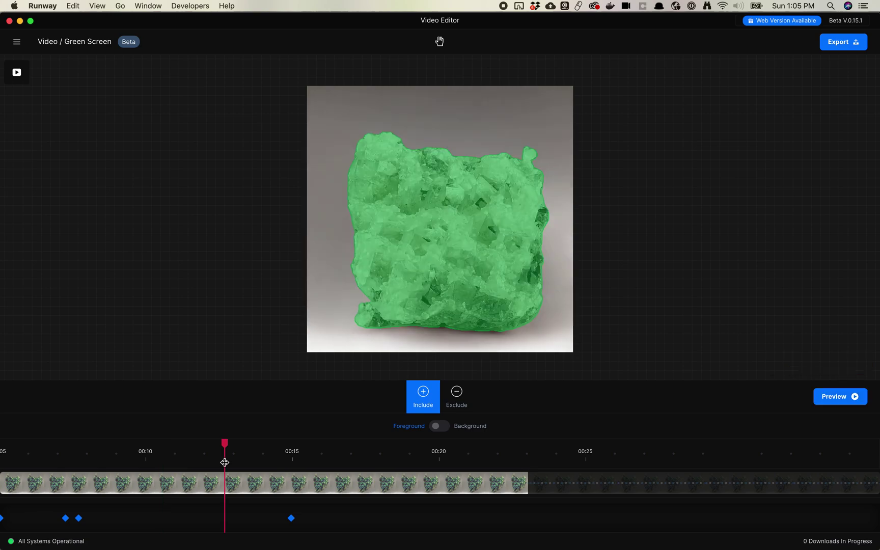
left_click(326, 459)
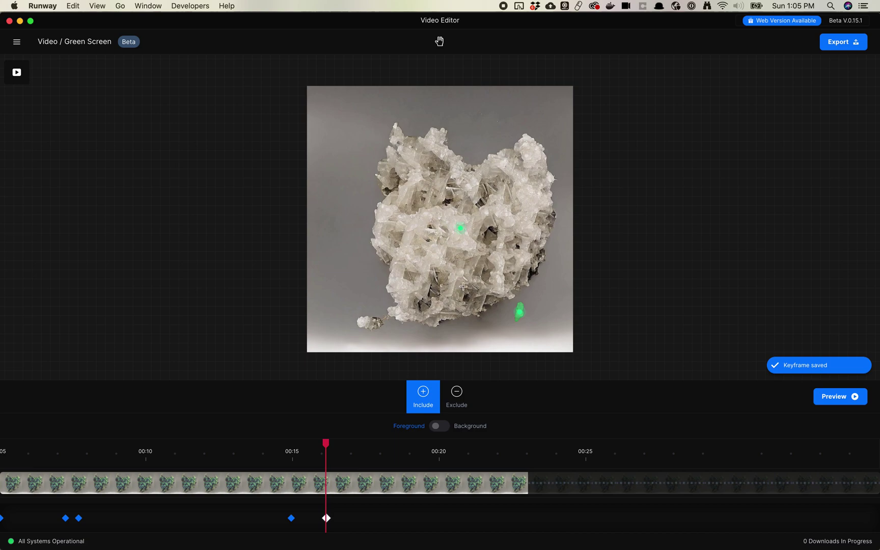
Include the pale crystal's middle, lower-left fragment and upper-left part, then check 00:18.5.
left_click(367, 323)
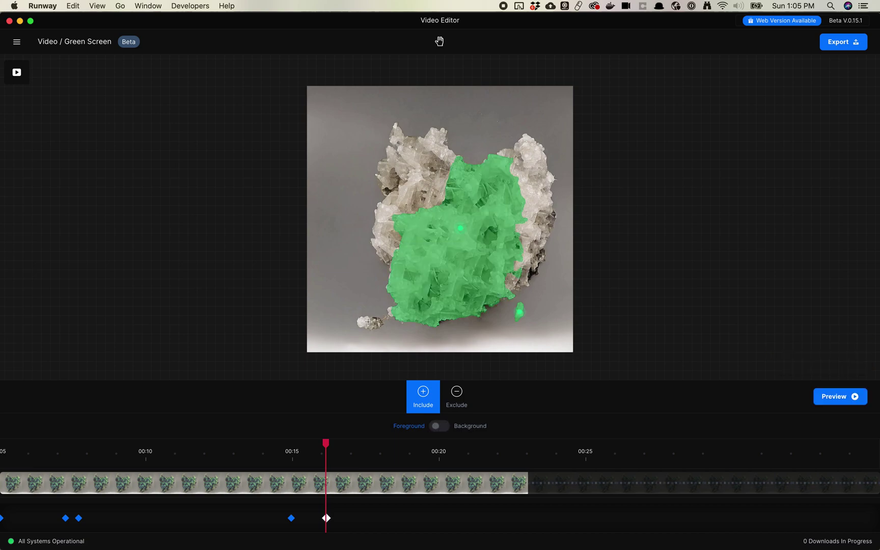
left_click(369, 323)
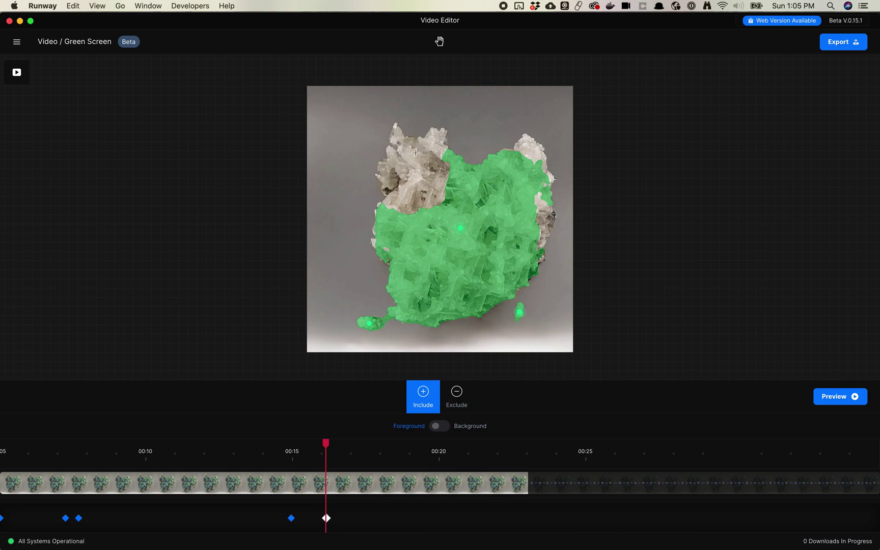
left_click(414, 166)
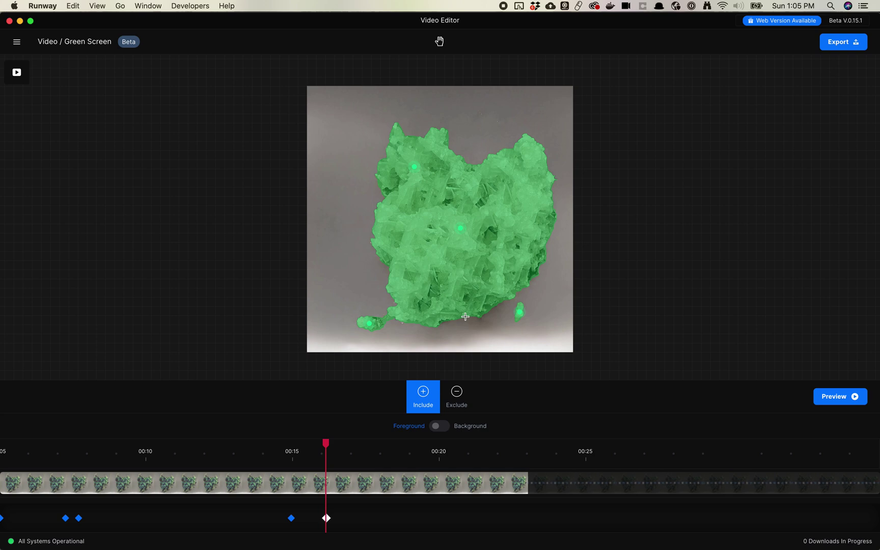
left_click(368, 458)
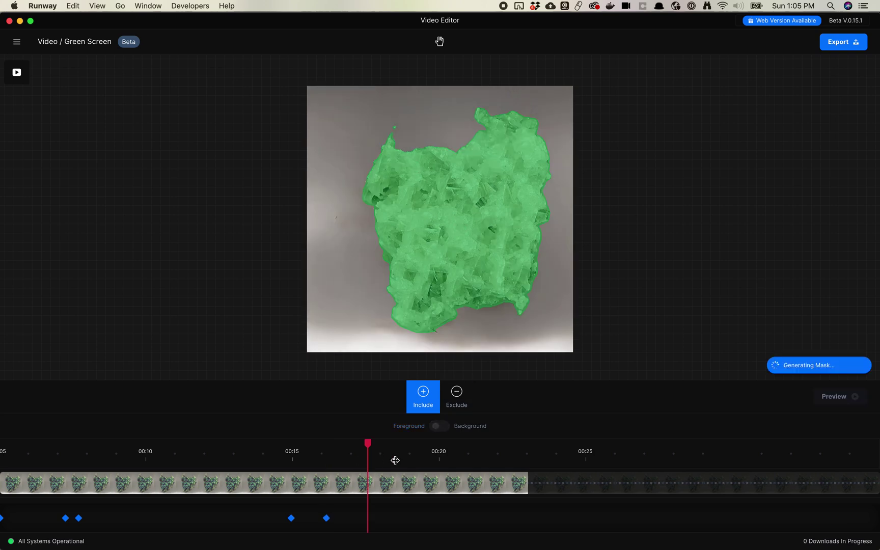
Check the mask at 00:22, 00:24.5, 00:28 and 00:31, then include the stray left fragment near 00:32.
left_click(467, 458)
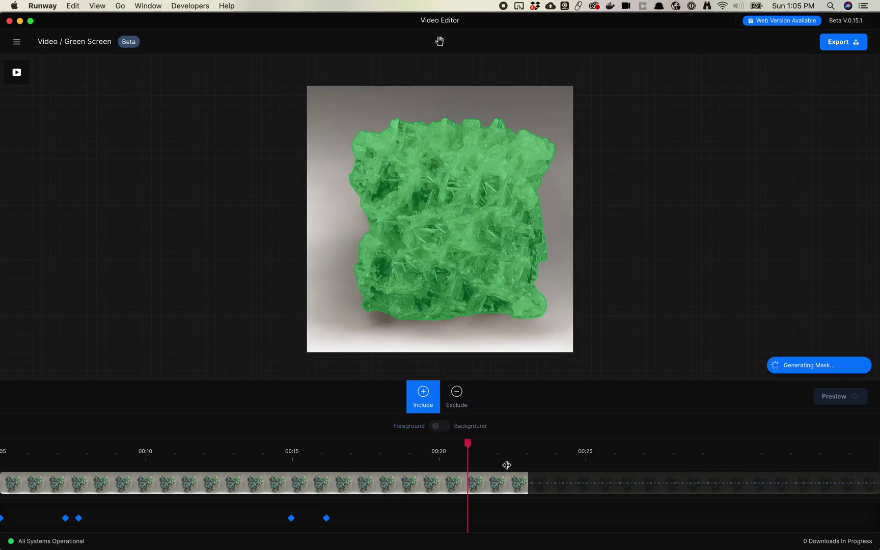
left_click(564, 457)
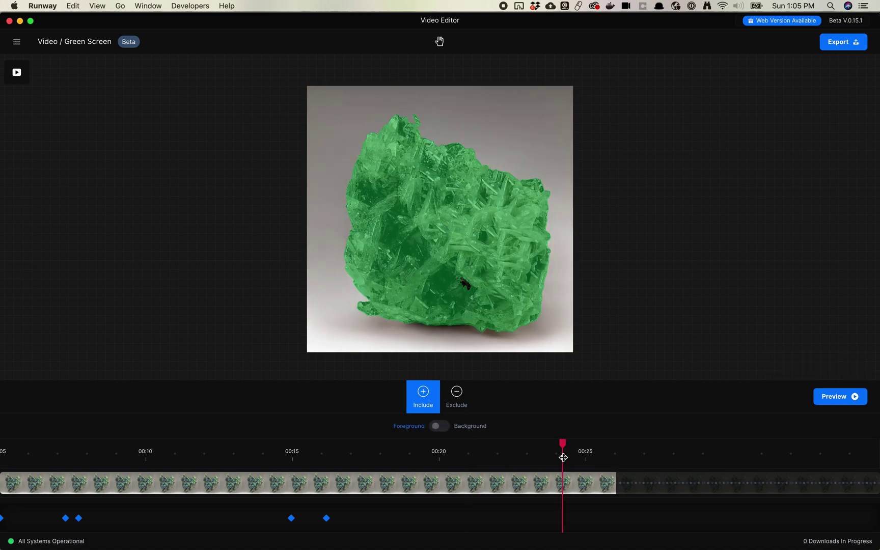
left_click(672, 453)
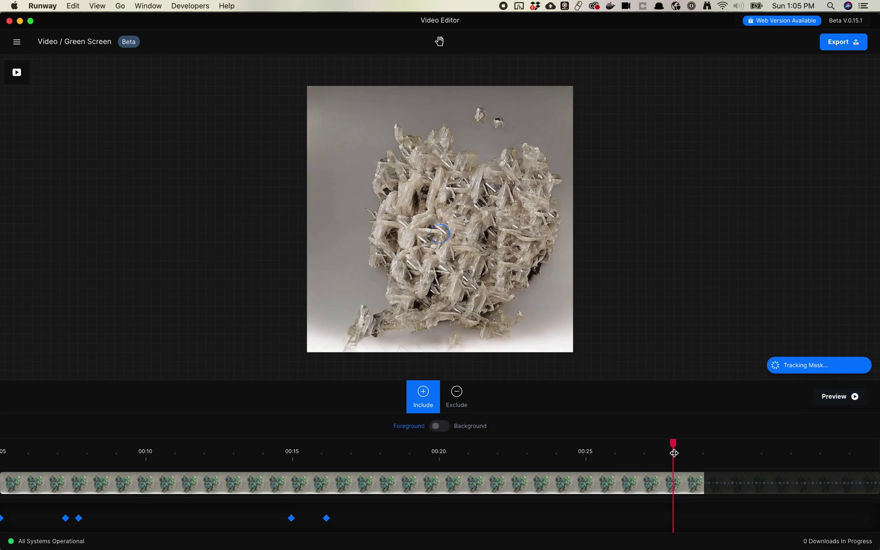
left_click(763, 453)
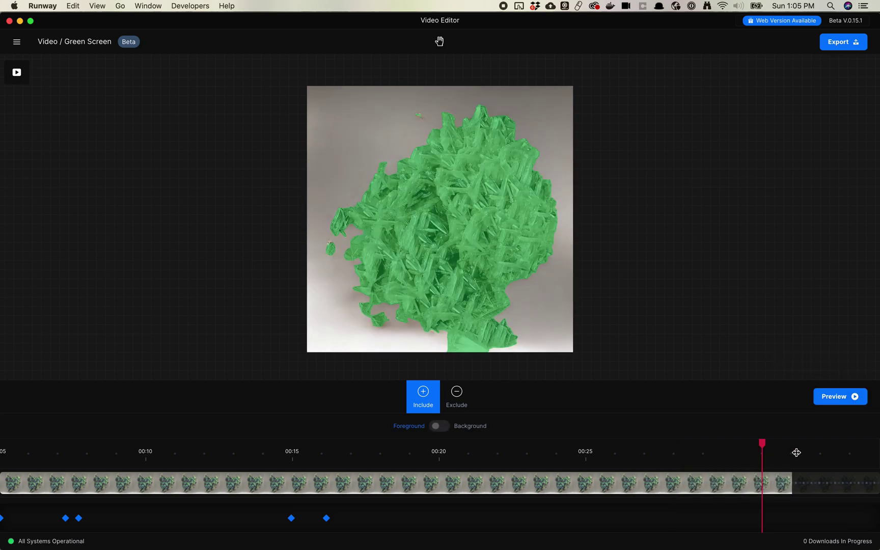
left_click(820, 457)
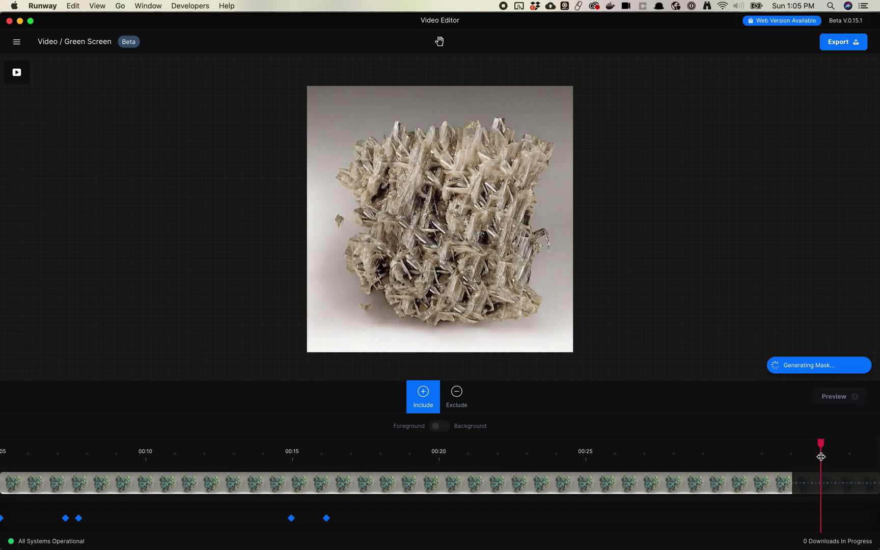
left_click(339, 220)
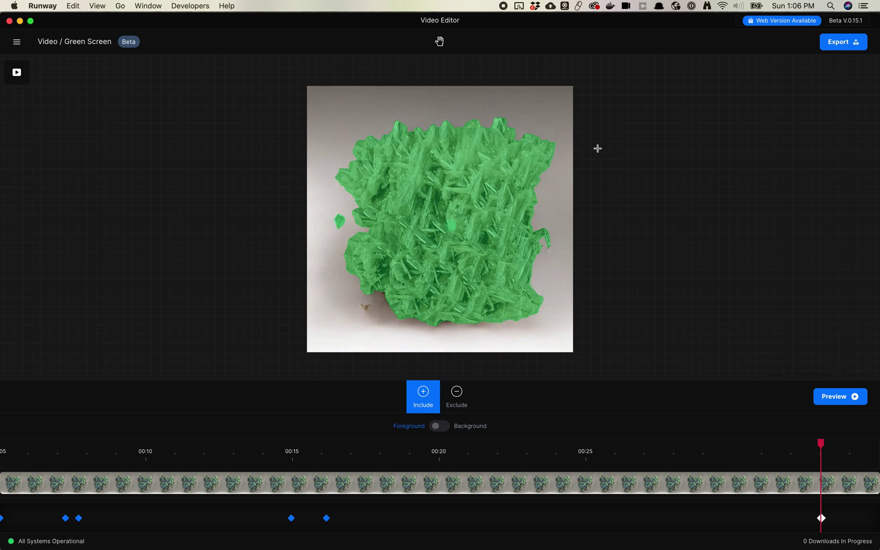
In Export, try green, blue and magenta backgrounds, settle on green, and choose HD quality.
left_click(839, 44)
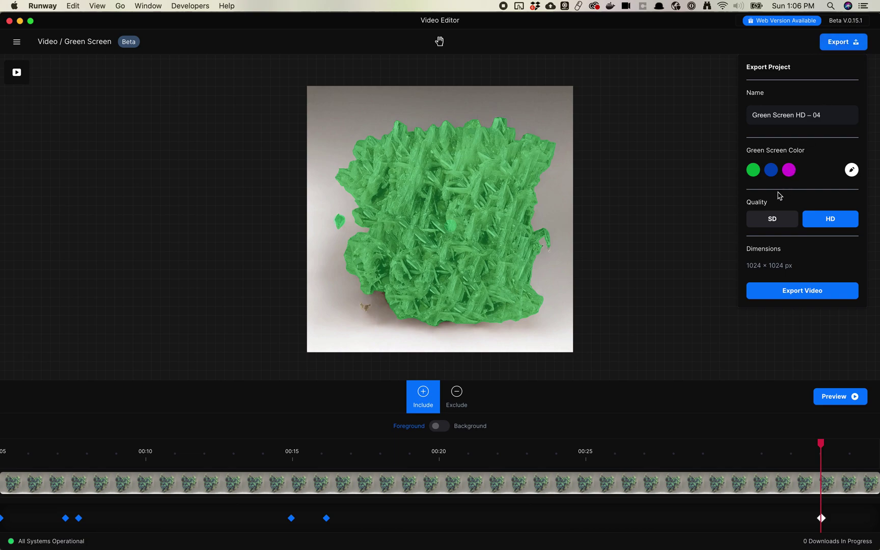
left_click(757, 174)
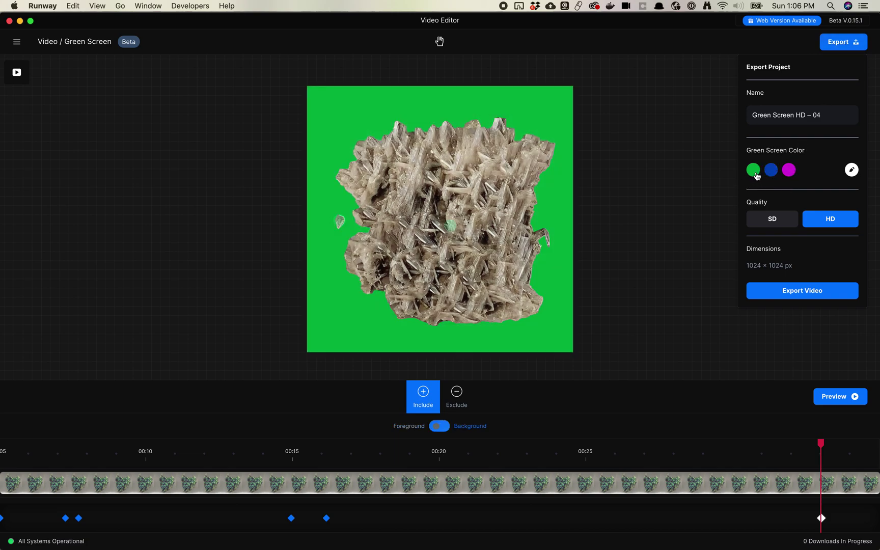
left_click(770, 174)
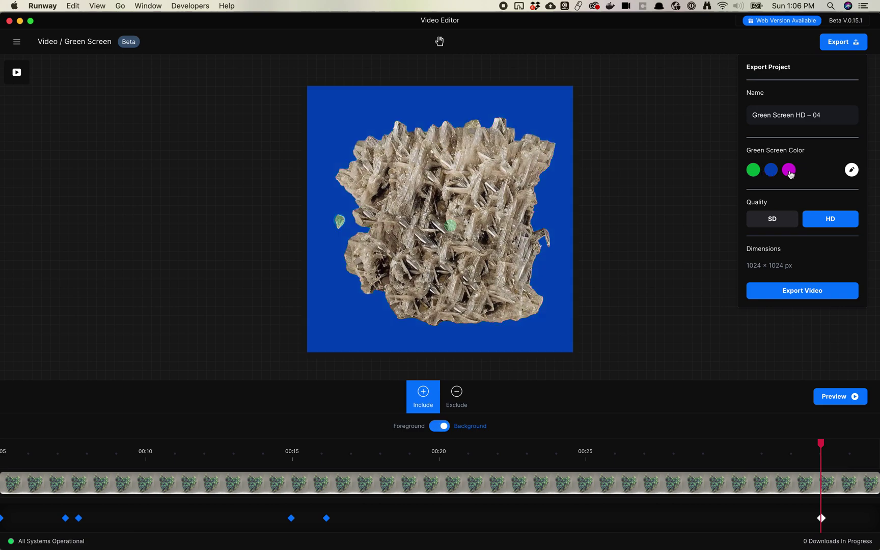
left_click(789, 174)
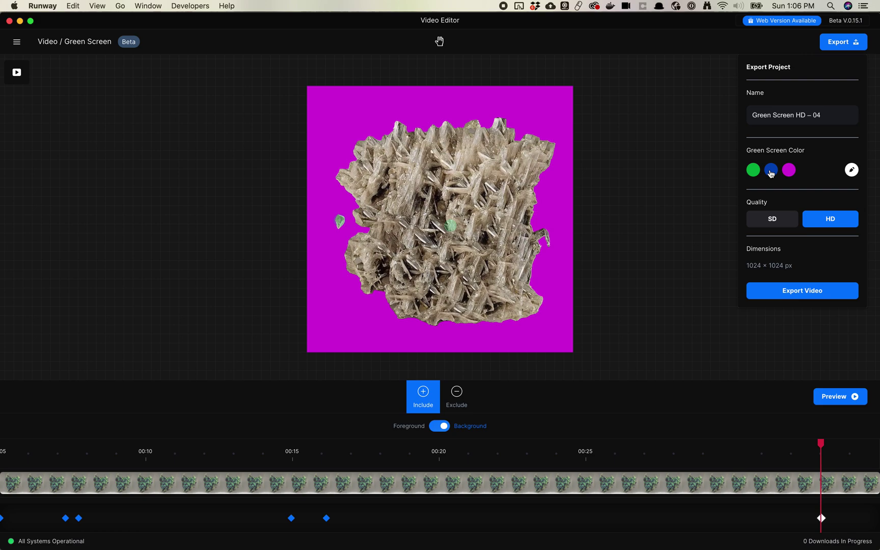
left_click(752, 177)
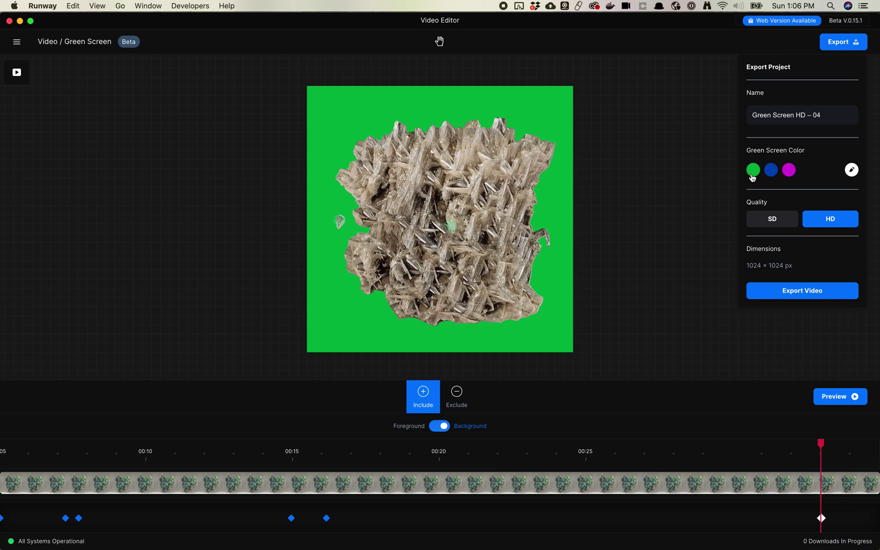
left_click(770, 224)
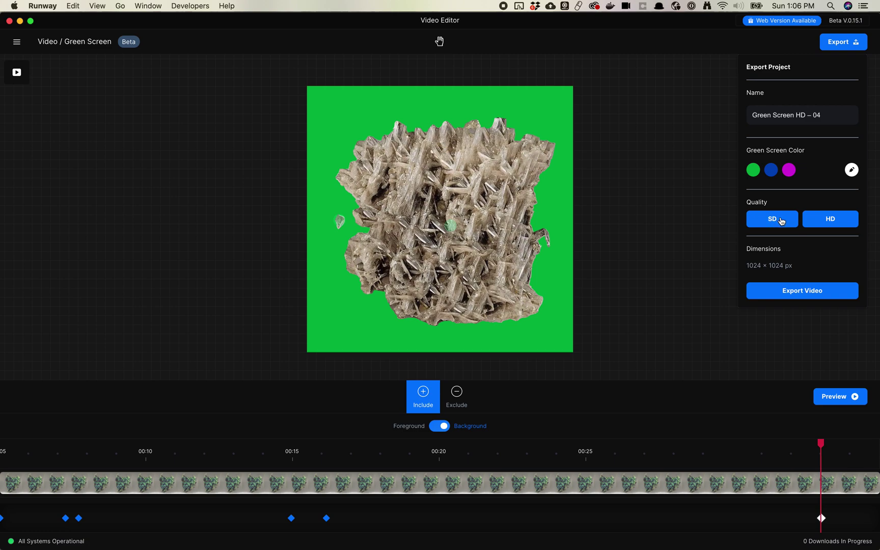
Try SD quality at 640 × 640 px, then return export quality to HD at 1024 × 1024 px.
left_click(835, 226)
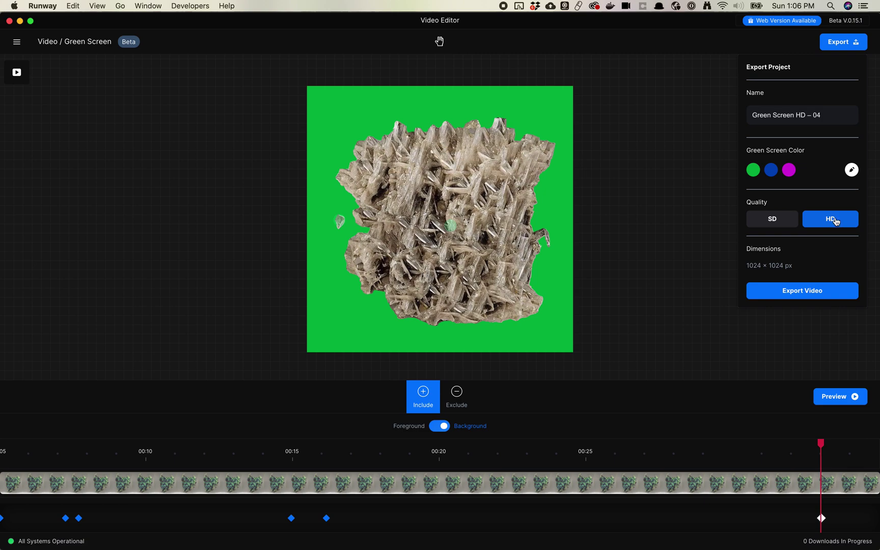
left_click(770, 219)
left_click(768, 223)
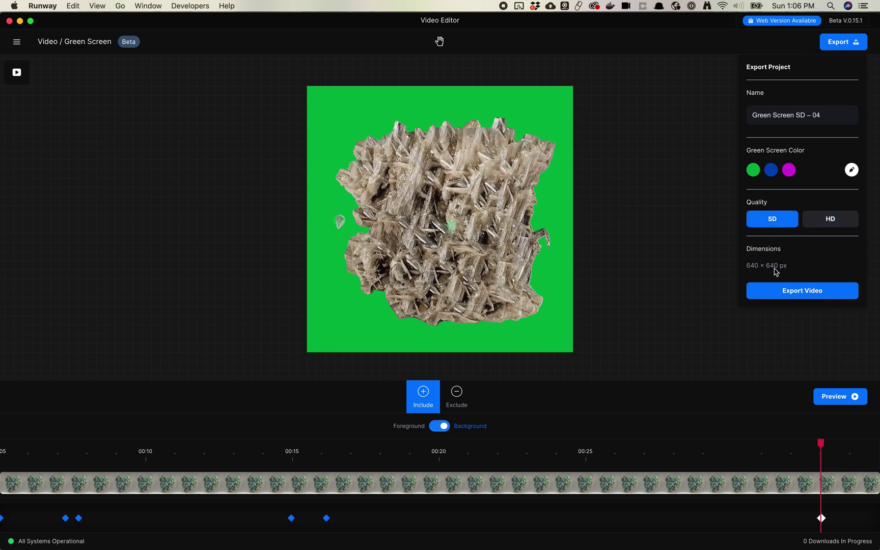
left_click(835, 220)
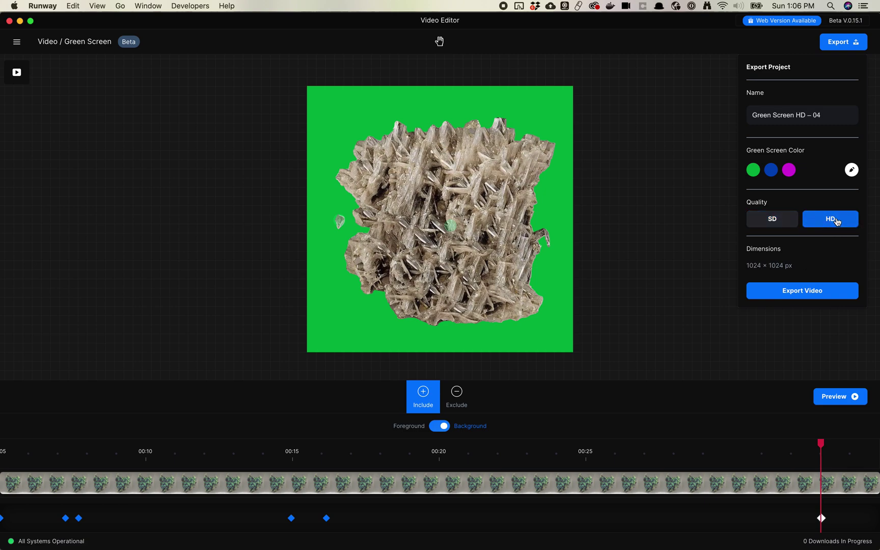